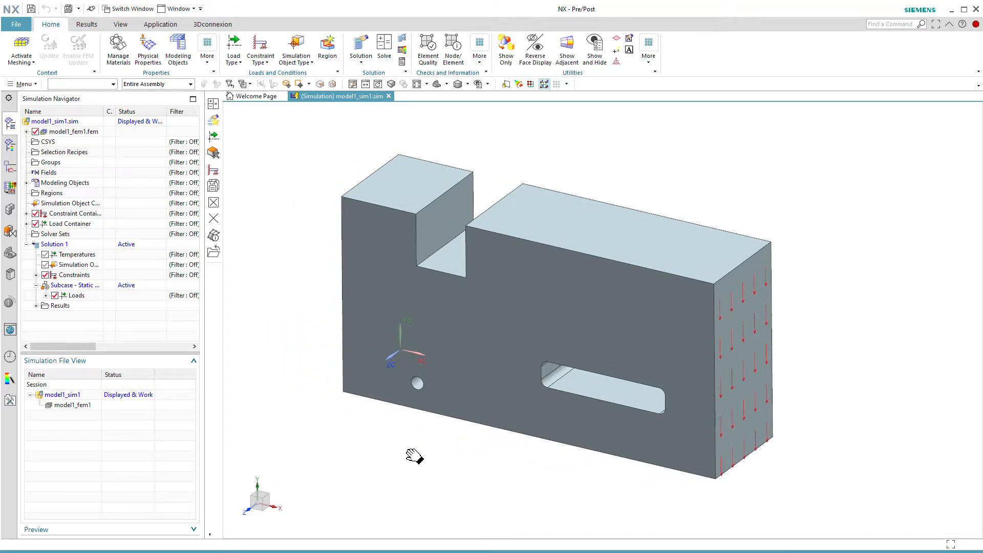
# Step: Switch to the model1_fem1 file and mesh the solid body with CTETRA(10) tetrahedral elements, keeping the preset mesh settings
pyautogui.doubleClick(63, 406)
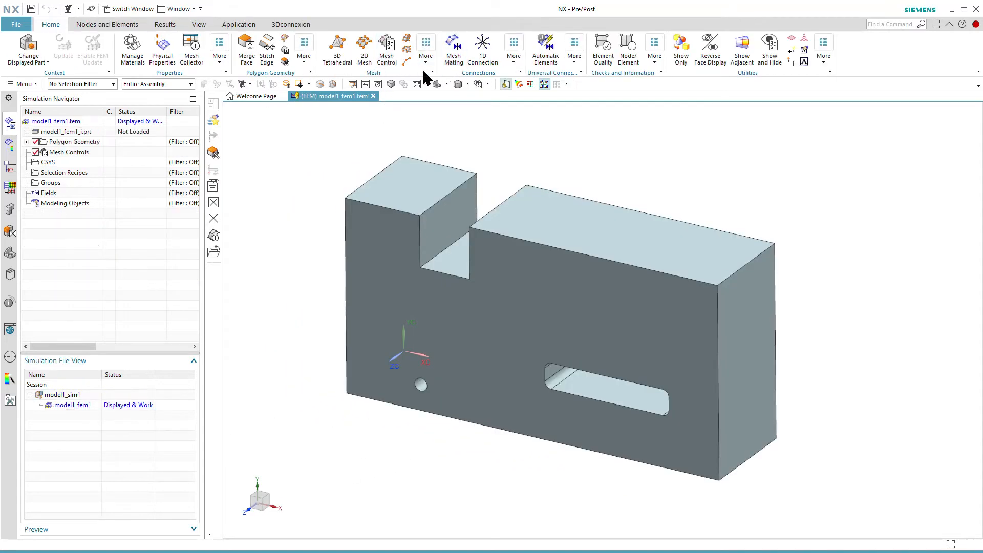
pyautogui.click(337, 47)
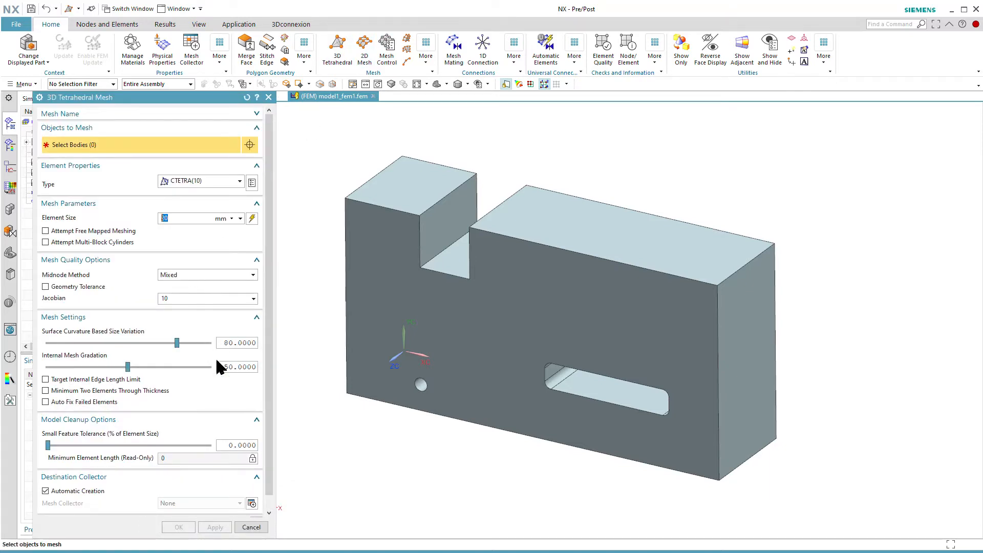
pyautogui.click(472, 404)
pyautogui.click(172, 527)
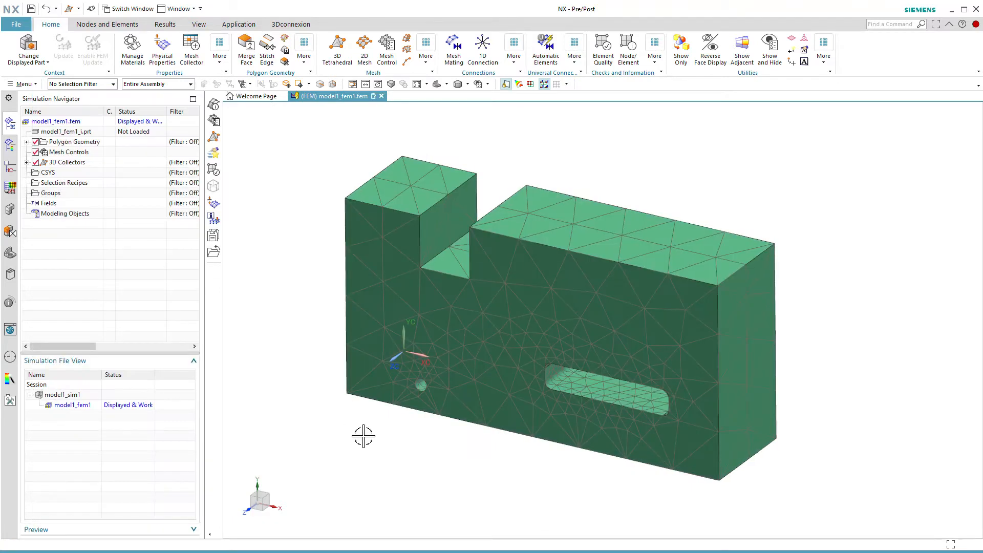
# Step: Return to the model1_sim1 simulation and solve Solution 1, skipping the message review and closing the solver windows
pyautogui.click(71, 395)
pyautogui.doubleClick(71, 395)
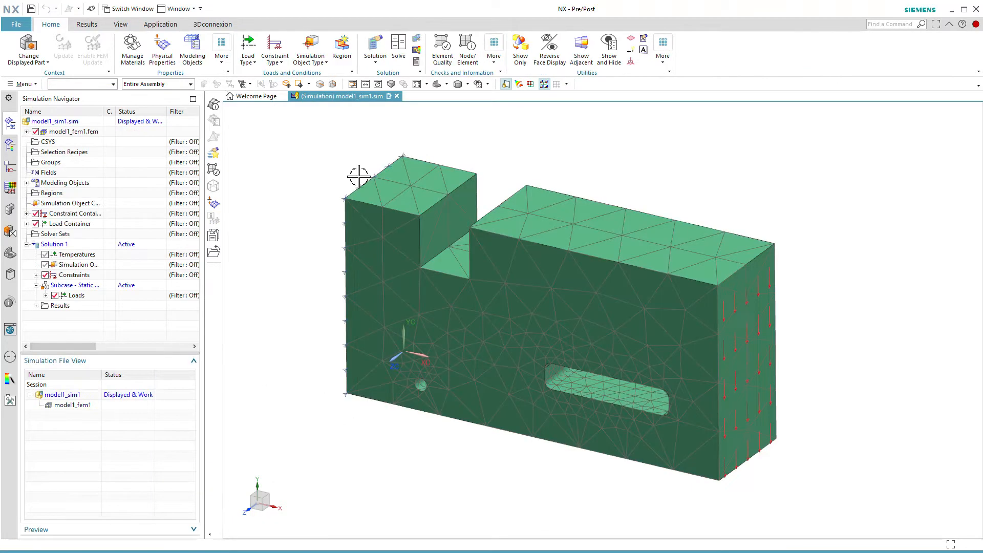
pyautogui.click(399, 49)
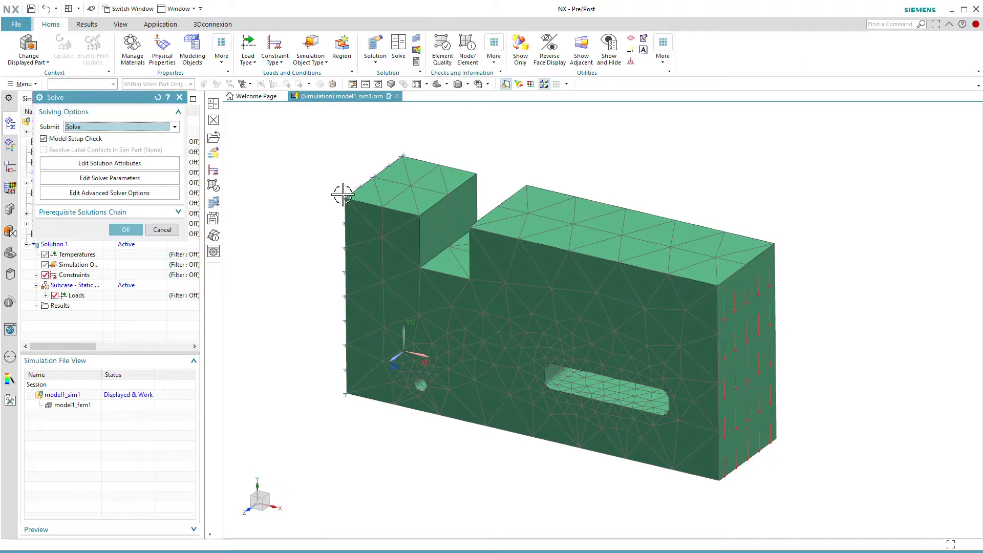
pyautogui.click(126, 229)
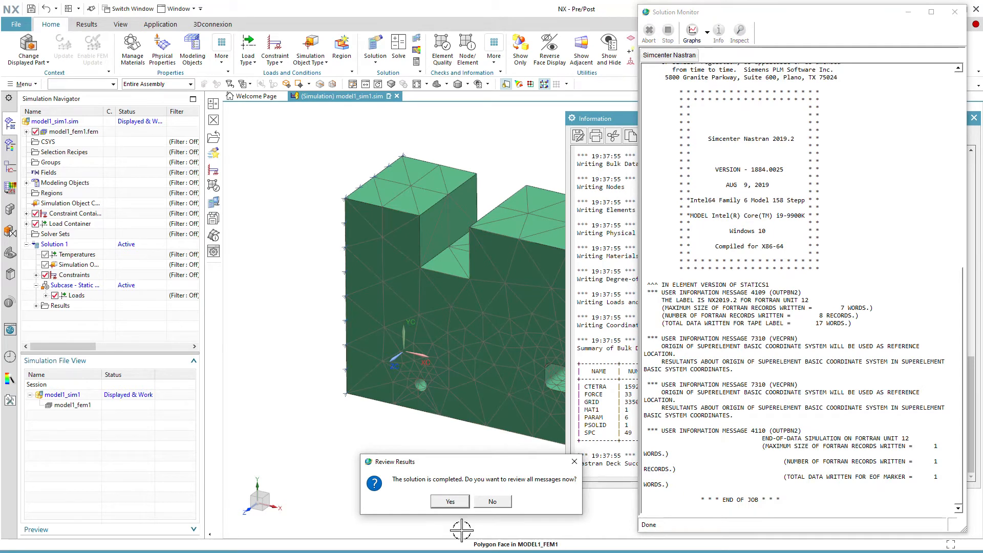
pyautogui.click(491, 501)
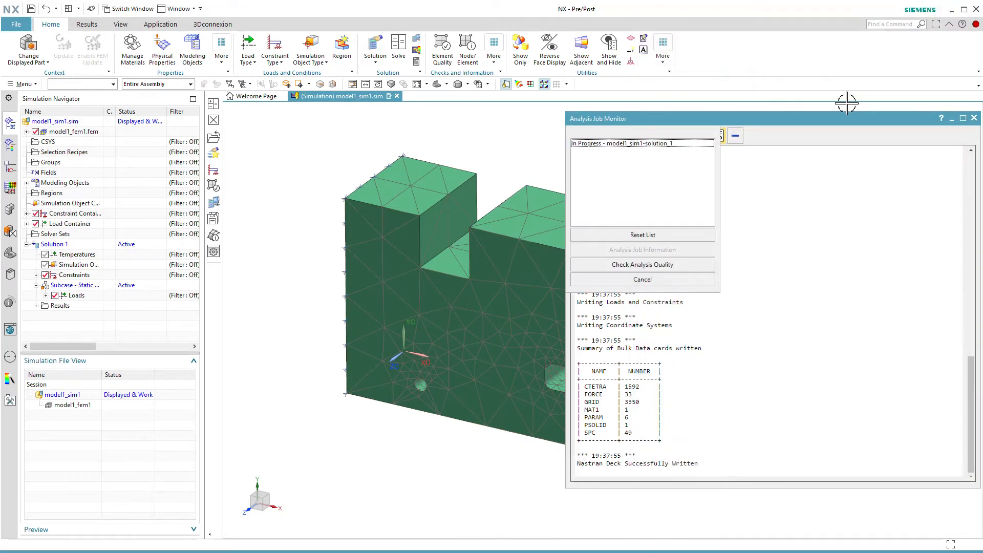
pyautogui.click(975, 119)
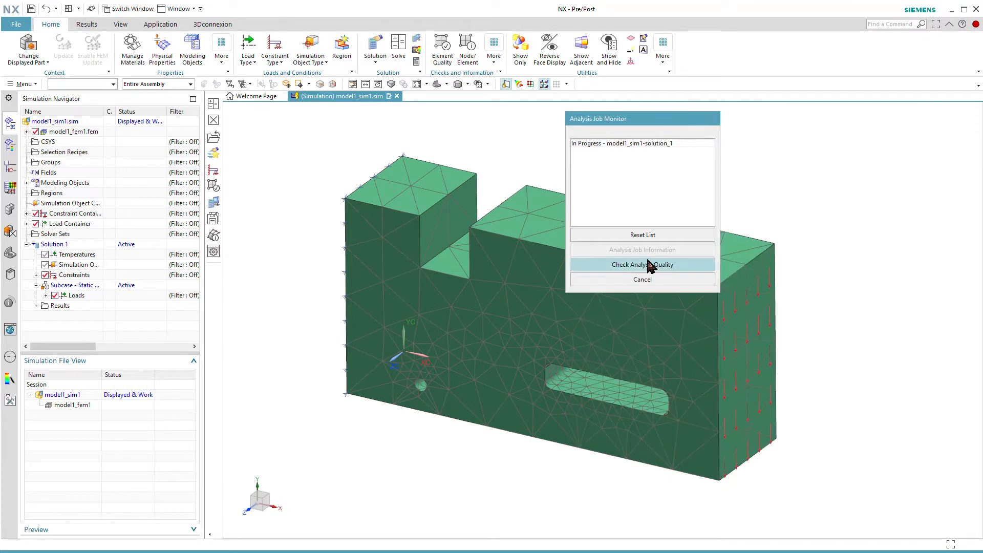
pyautogui.click(643, 280)
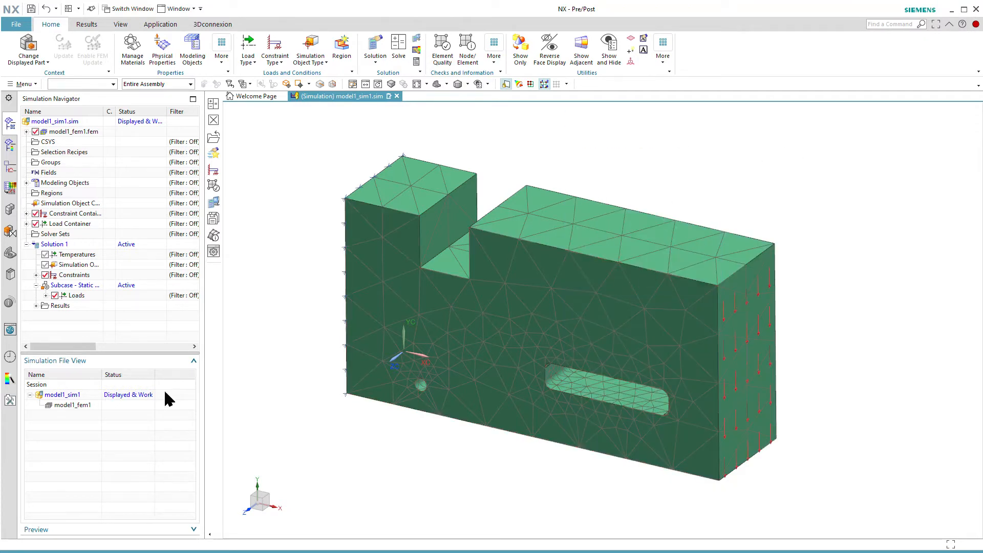
# Step: Examine the structural results as nodal displacement and element-nodal stress contour plots, and return to the simulation model
pyautogui.click(36, 306)
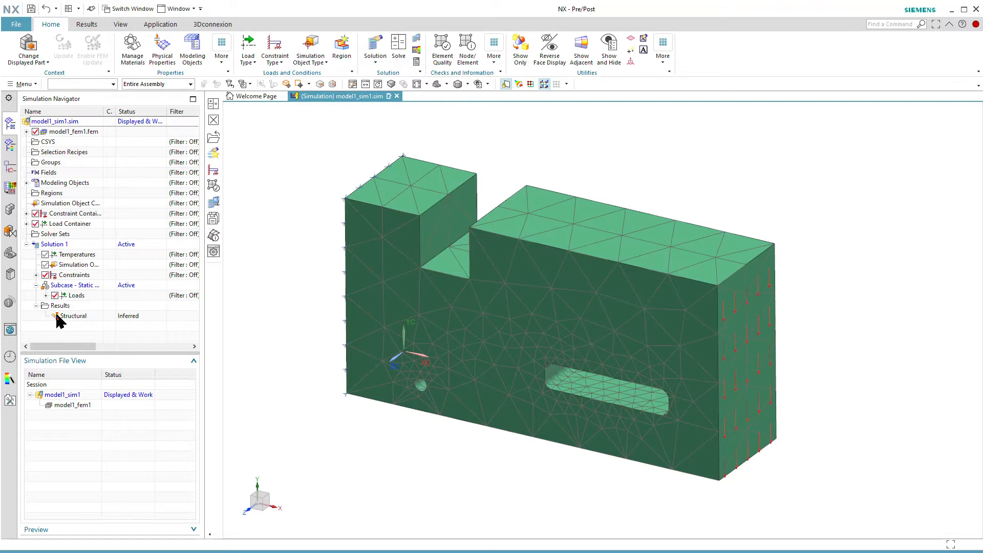
pyautogui.doubleClick(61, 316)
pyautogui.click(36, 142)
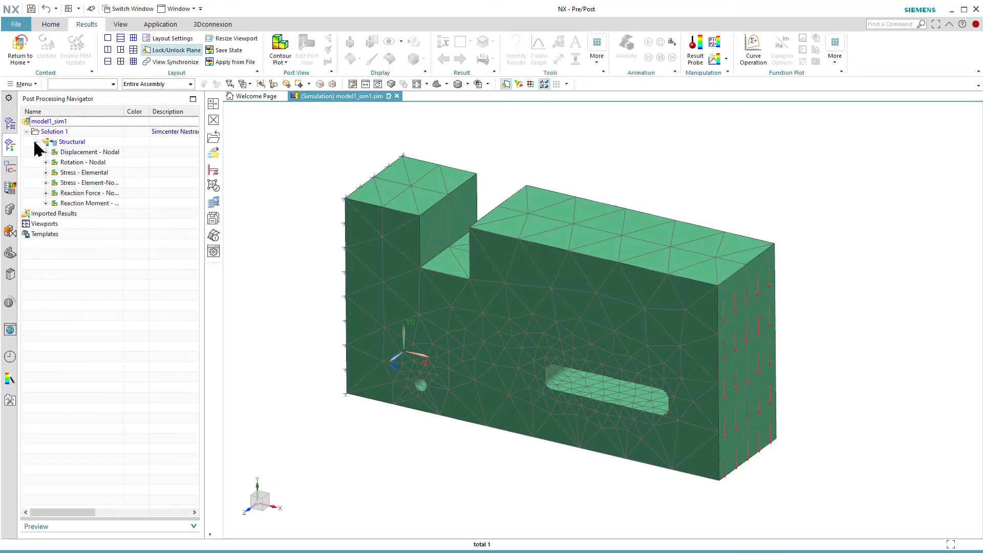
pyautogui.doubleClick(89, 152)
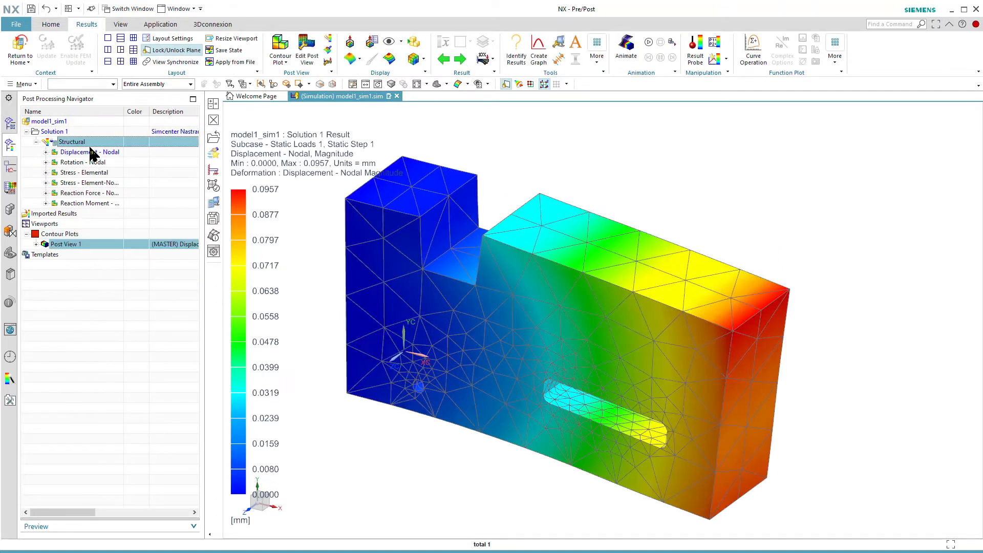
pyautogui.doubleClick(79, 183)
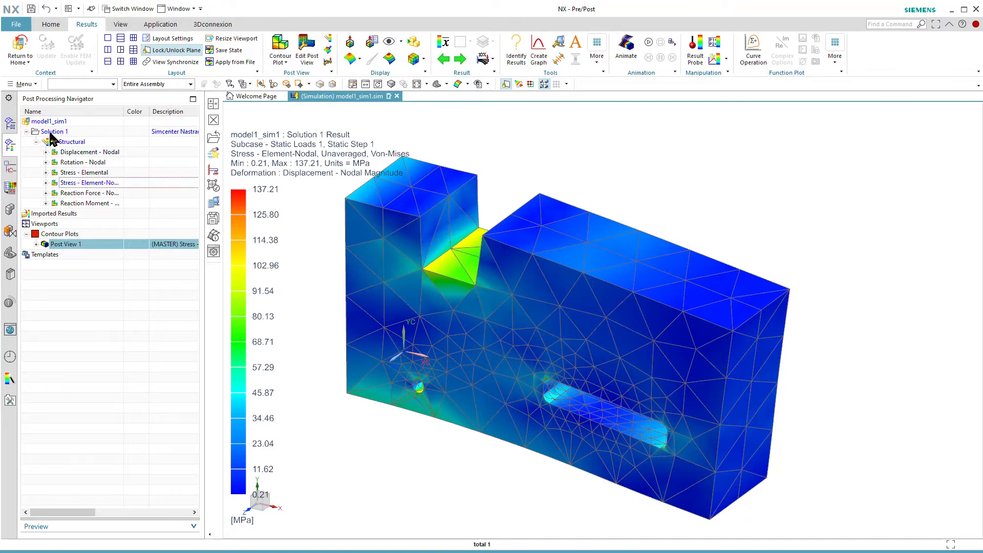
pyautogui.click(20, 47)
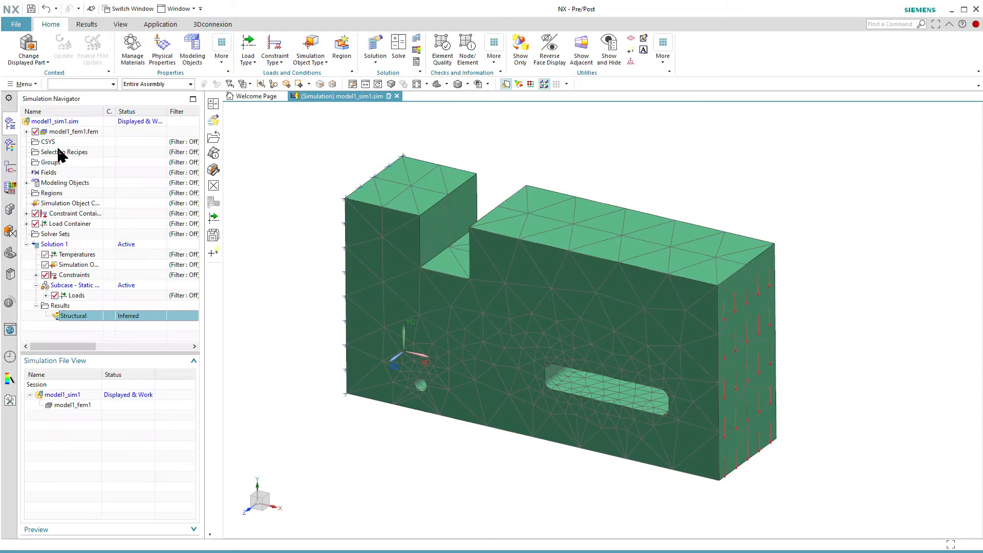
# Step: Create an Adaptivity solution process for Solution 1, keeping strain energy at 1% and the maximum number of iterations at 1
pyautogui.click(66, 126)
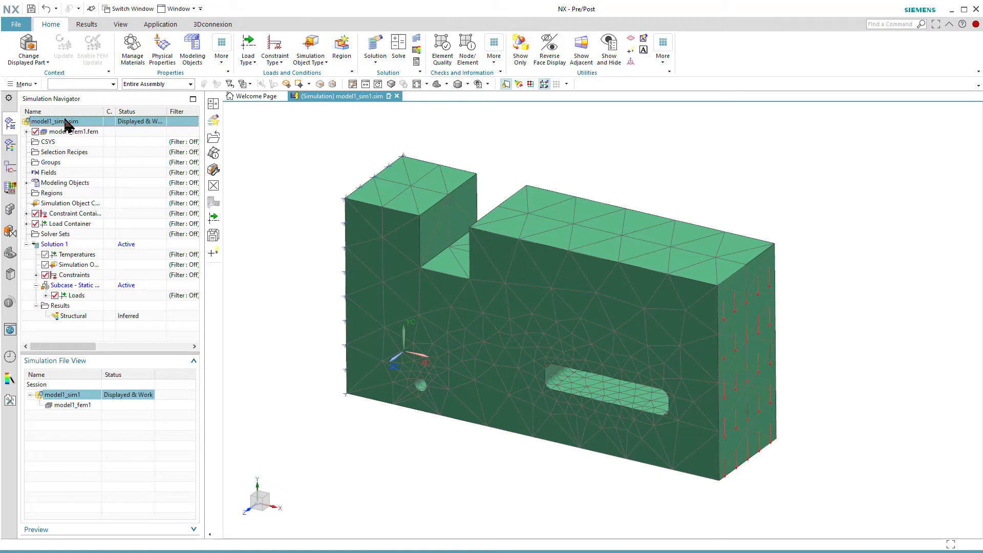
pyautogui.rightClick(66, 124)
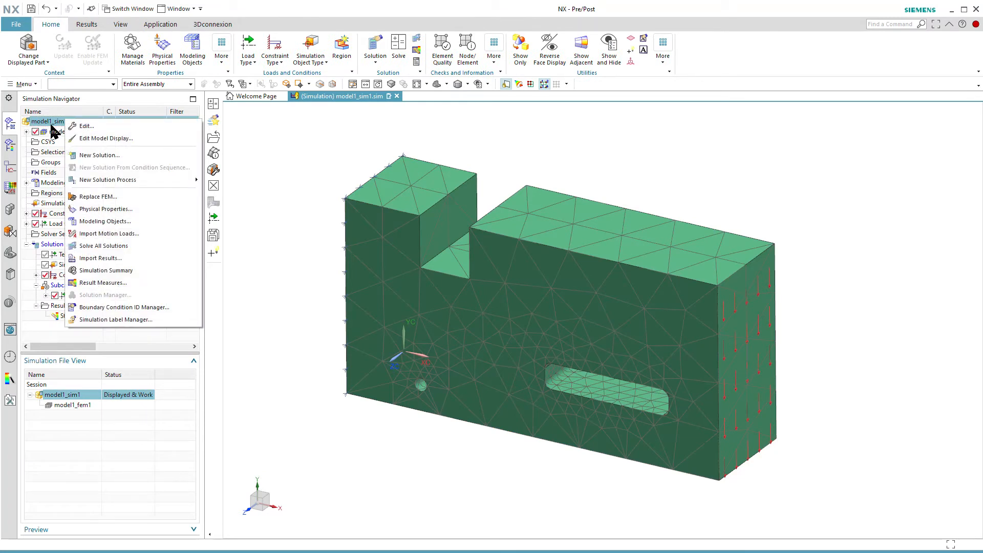
pyautogui.moveTo(110, 184)
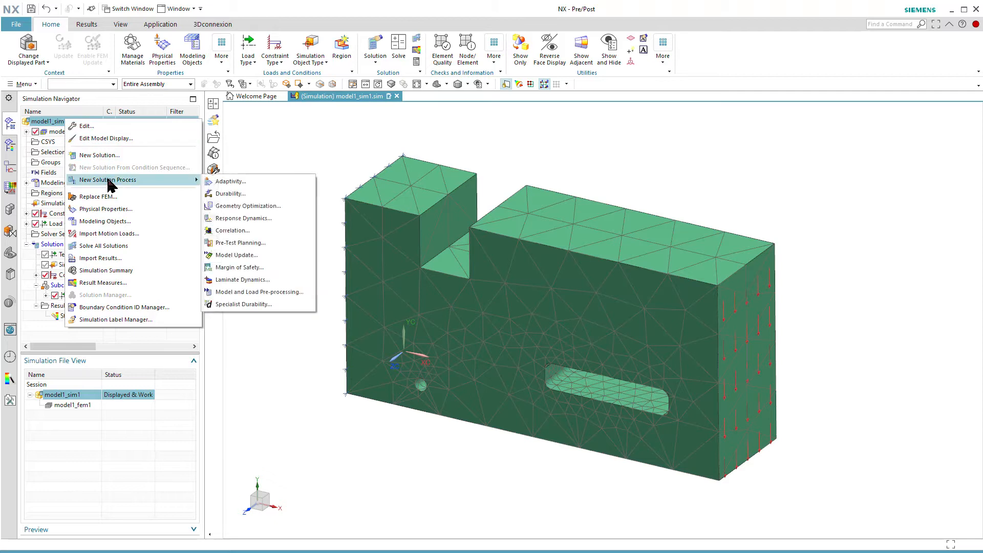
pyautogui.click(250, 180)
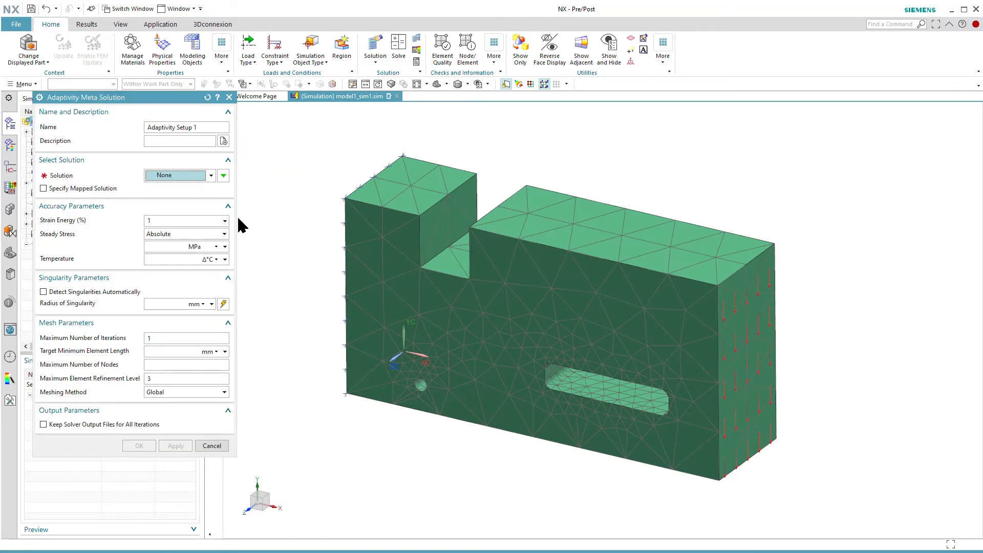
pyautogui.doubleClick(152, 338)
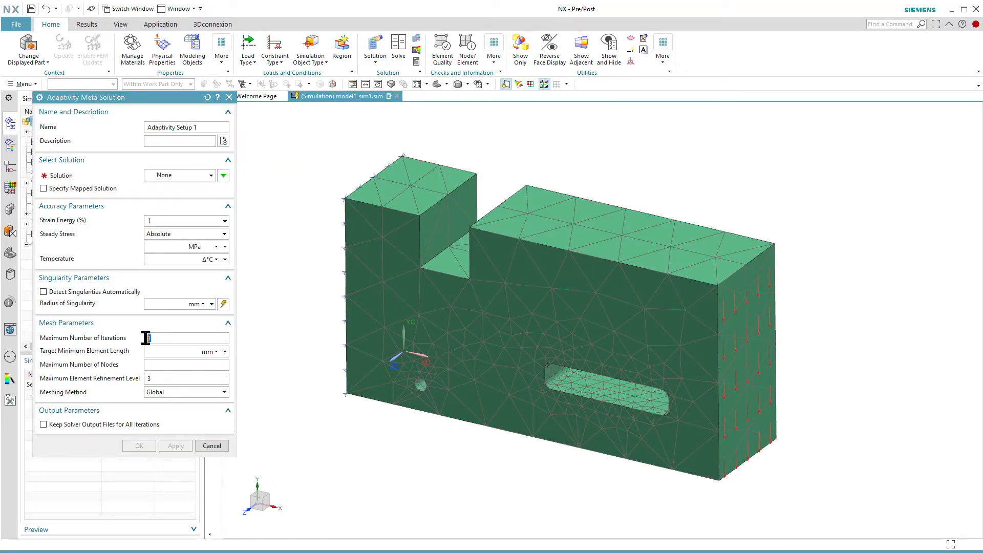
pyautogui.click(222, 364)
pyautogui.click(181, 175)
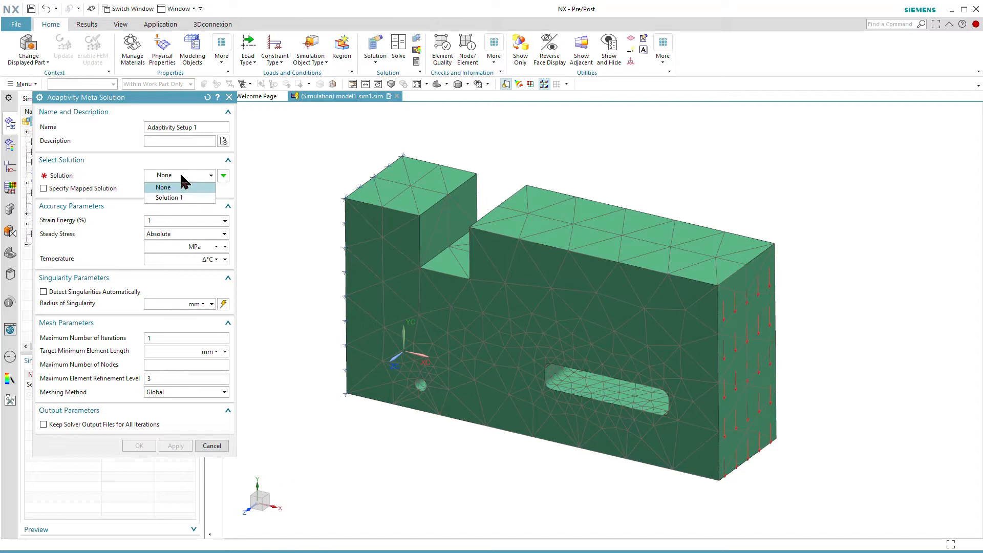
pyautogui.click(180, 192)
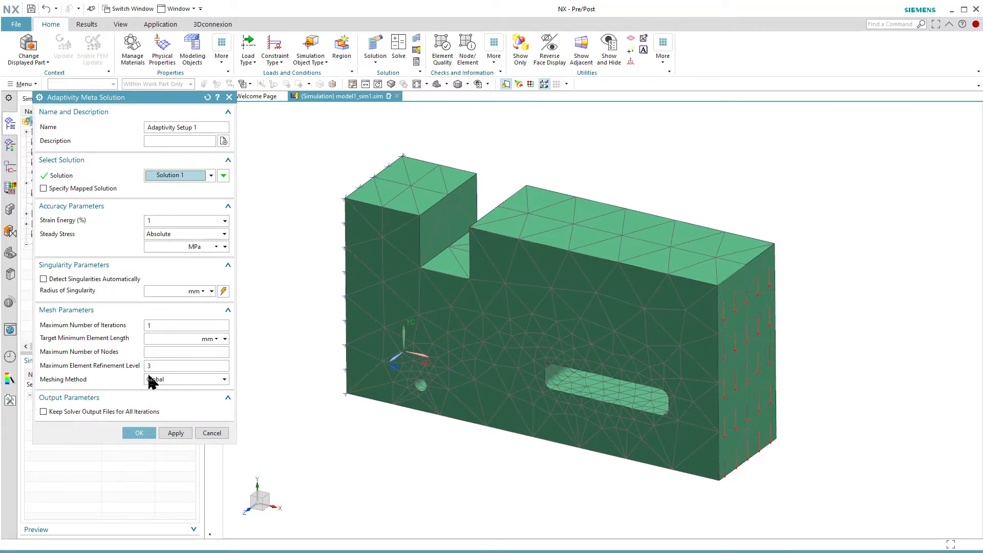
pyautogui.click(138, 434)
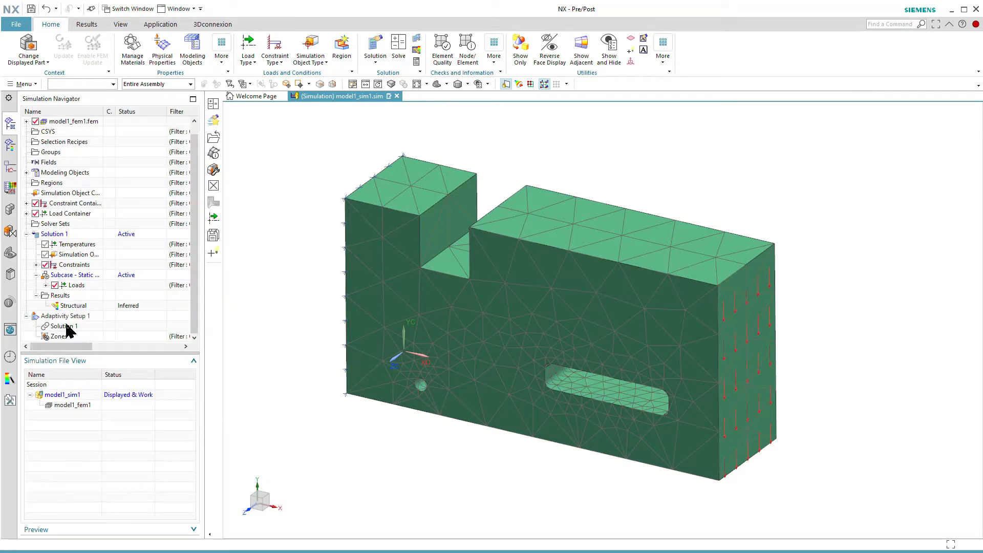
# Step: Solve Adaptivity Setup 1 and decline the review of the solver messages
pyautogui.click(66, 318)
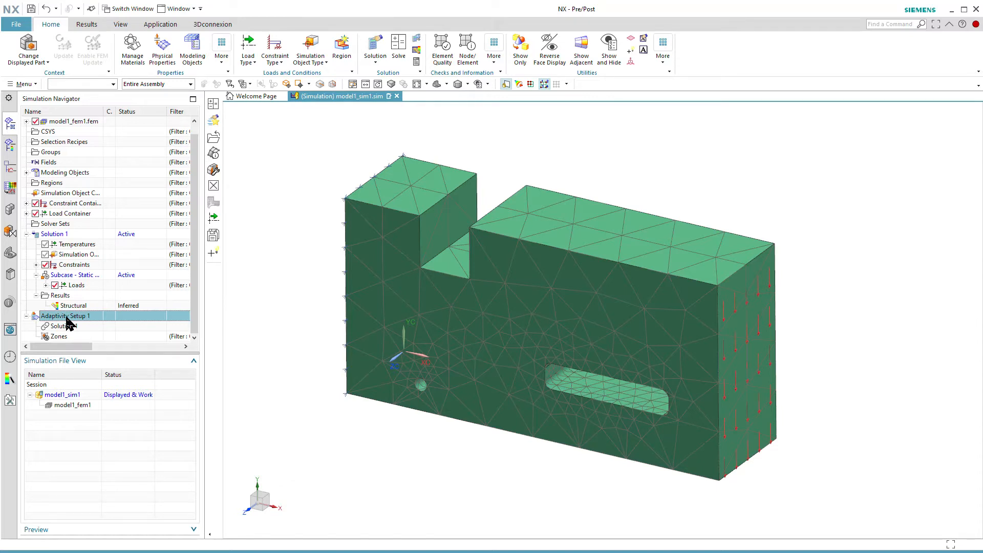
pyautogui.rightClick(67, 321)
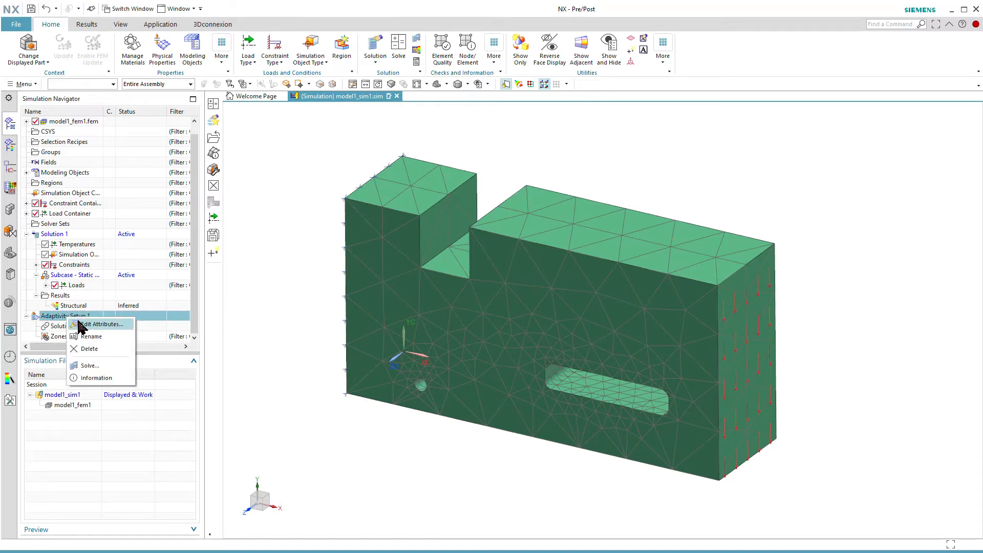
pyautogui.click(88, 366)
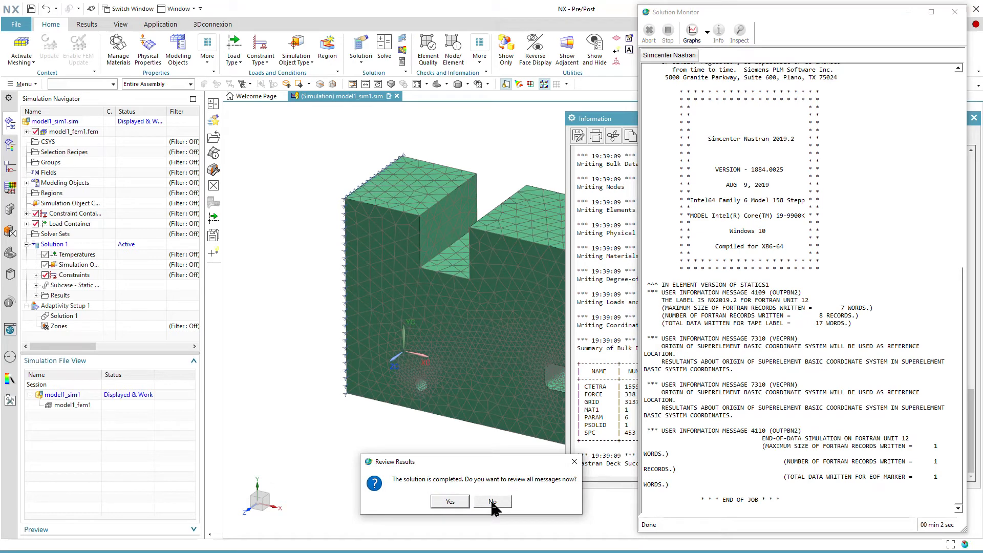
pyautogui.click(492, 502)
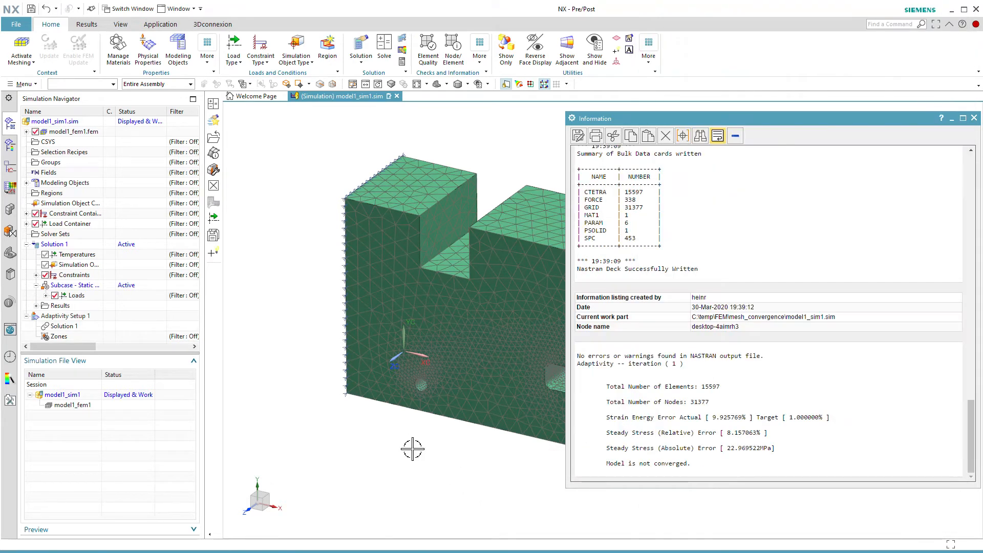
# Step: Examine the adaptivity report's strain energy and steady stress errors and its convergence status, and close the report
pyautogui.moveTo(695, 463); pyautogui.dragTo(581, 383)
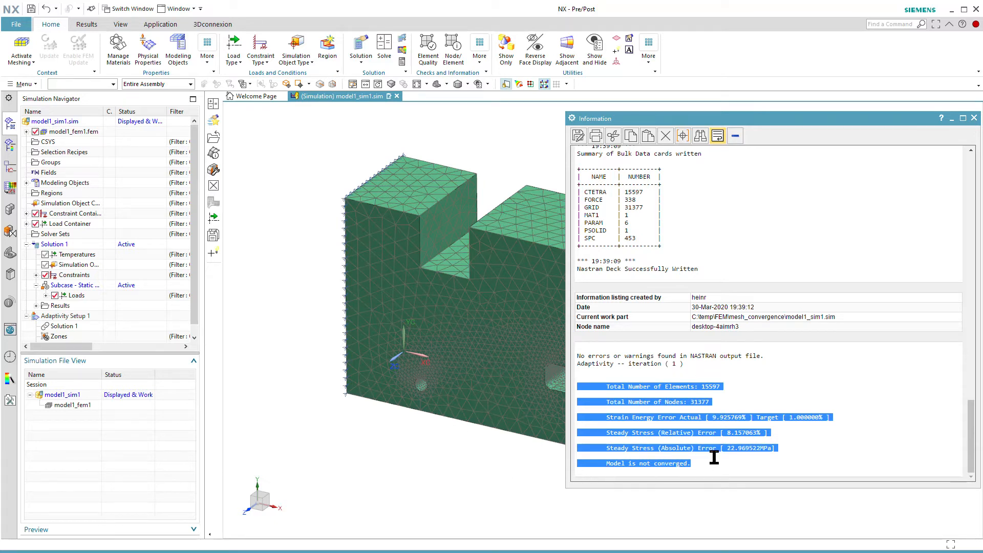
pyautogui.click(772, 438)
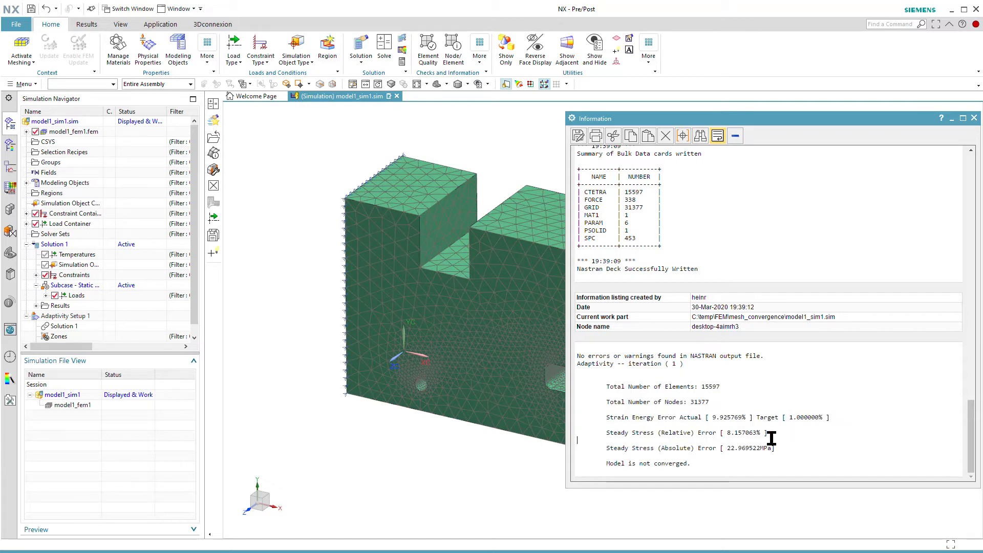
pyautogui.moveTo(772, 434); pyautogui.dragTo(719, 434)
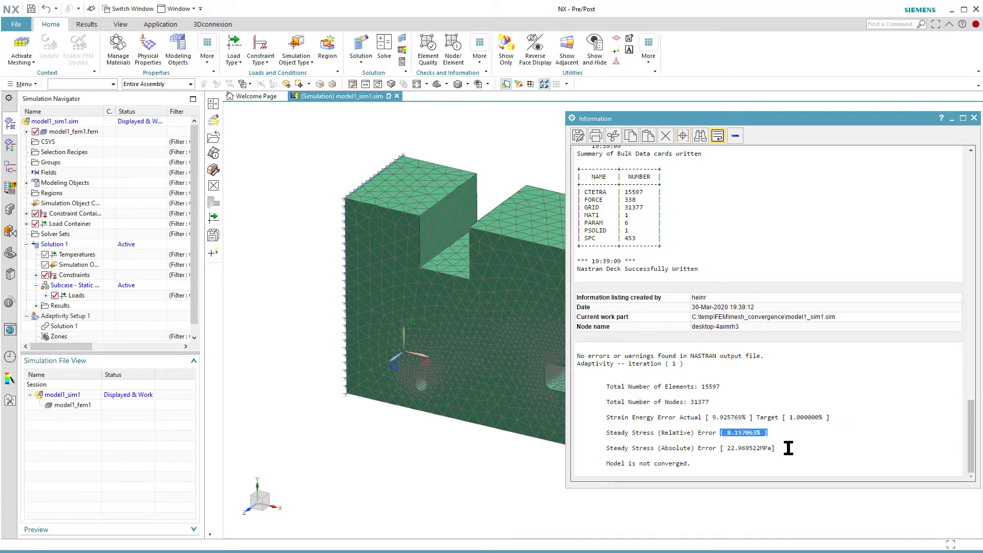
pyautogui.click(789, 448)
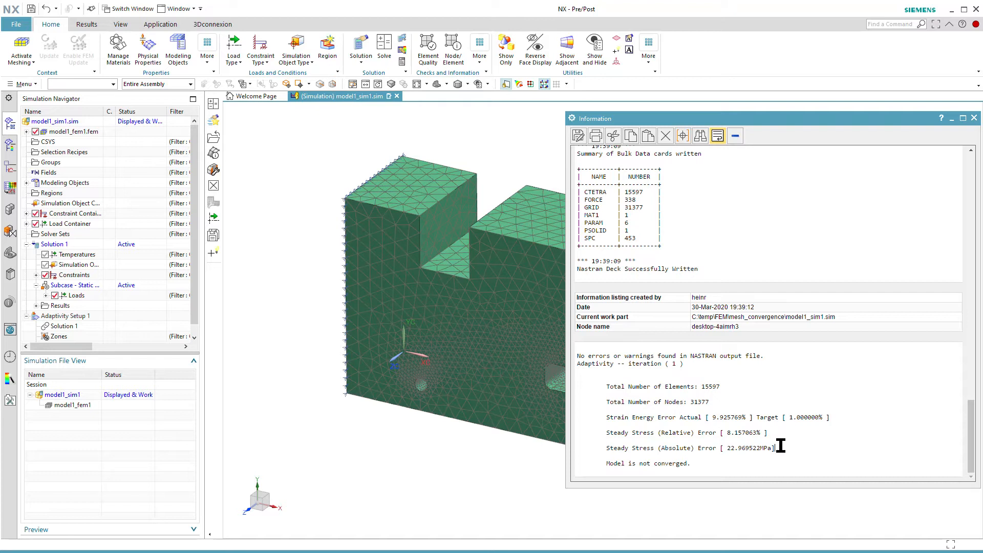
pyautogui.moveTo(712, 418); pyautogui.dragTo(835, 419)
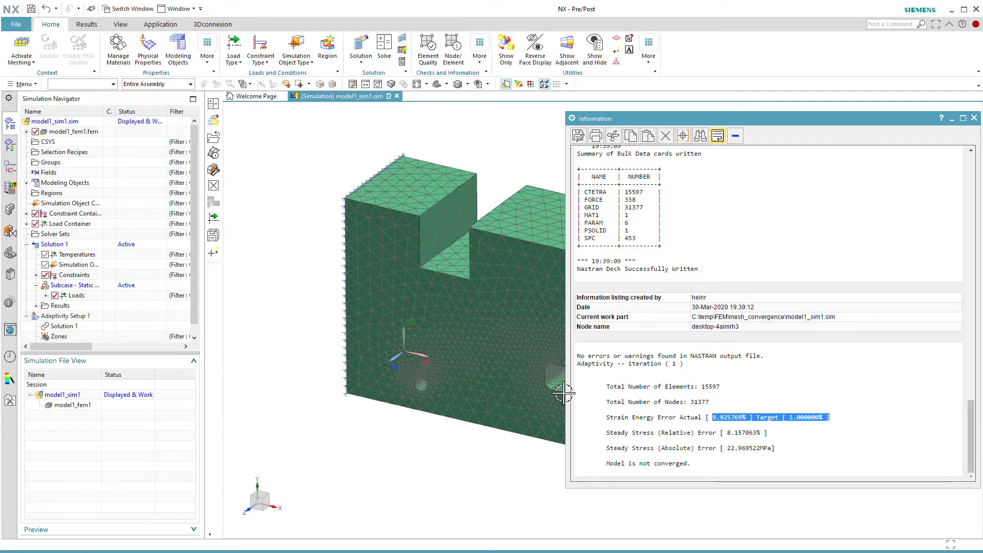
pyautogui.click(975, 119)
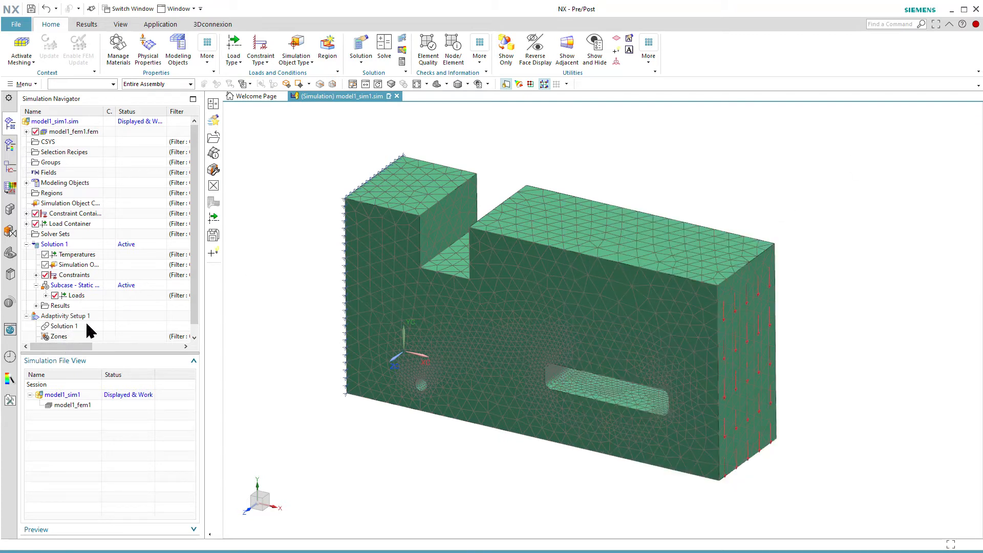
# Step: Review the strain energy and maximum number of iterations attributes of Adaptivity Setup 1, and accept them
pyautogui.rightClick(66, 317)
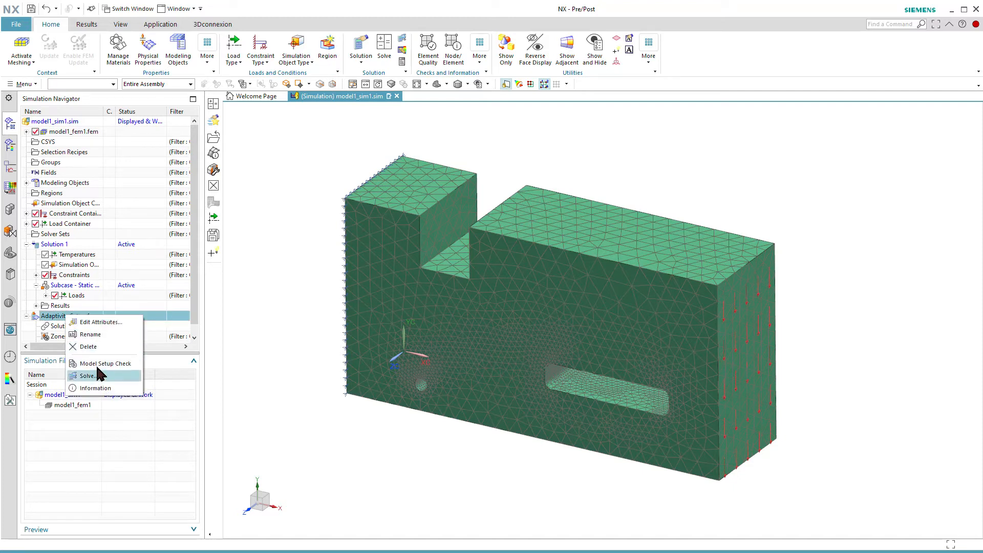
pyautogui.click(108, 322)
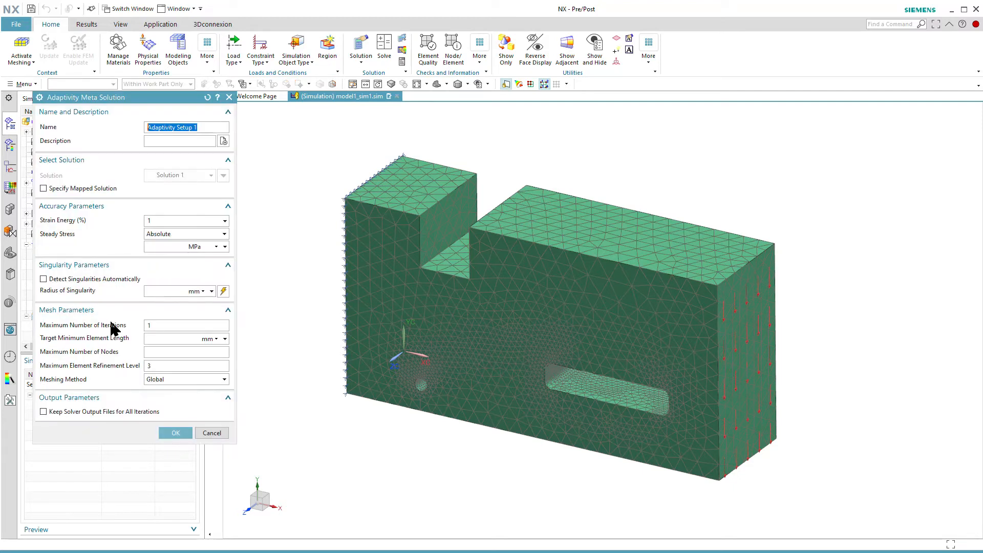
pyautogui.doubleClick(155, 220)
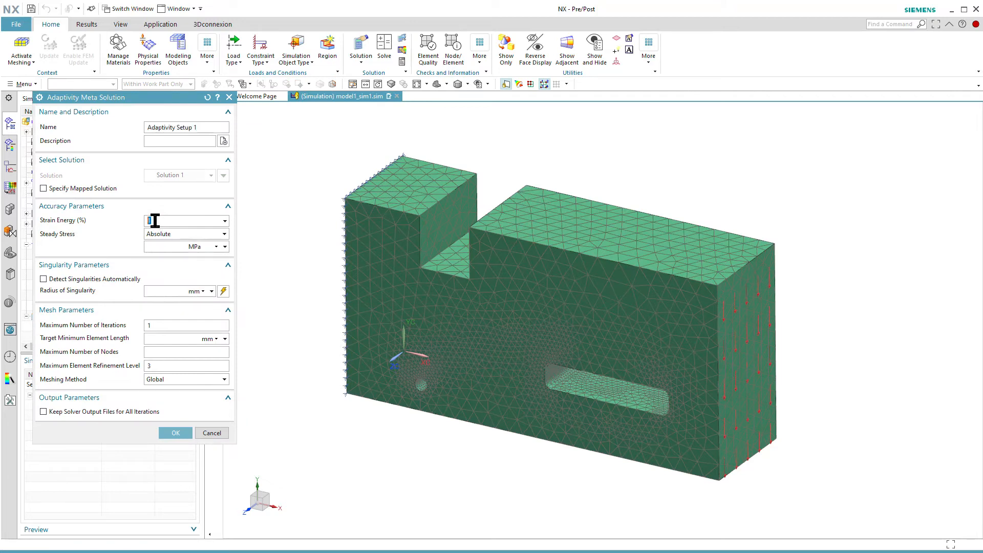
pyautogui.doubleClick(154, 326)
pyautogui.click(175, 433)
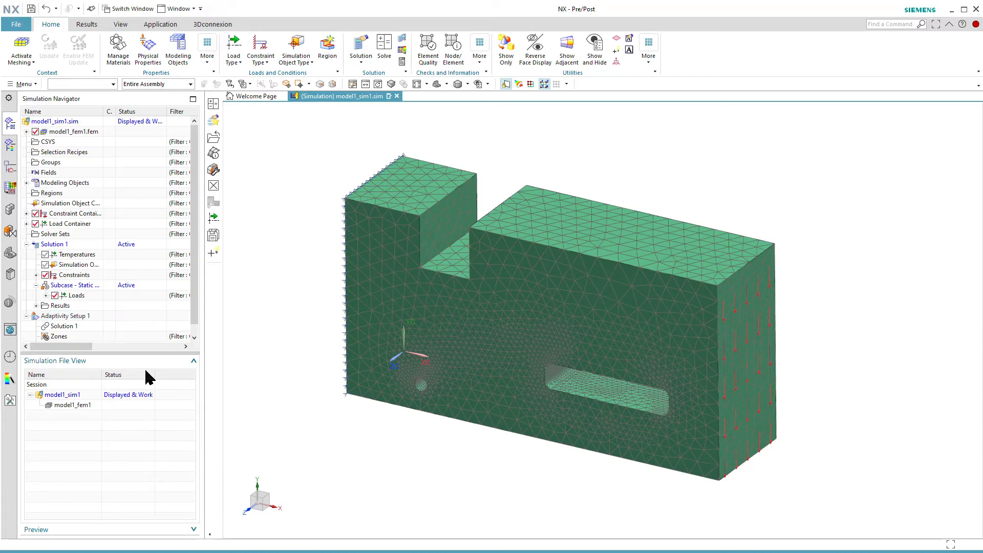
# Step: Solve Adaptivity Setup 1 again, using the existing results for the initial adaptive process
pyautogui.rightClick(86, 316)
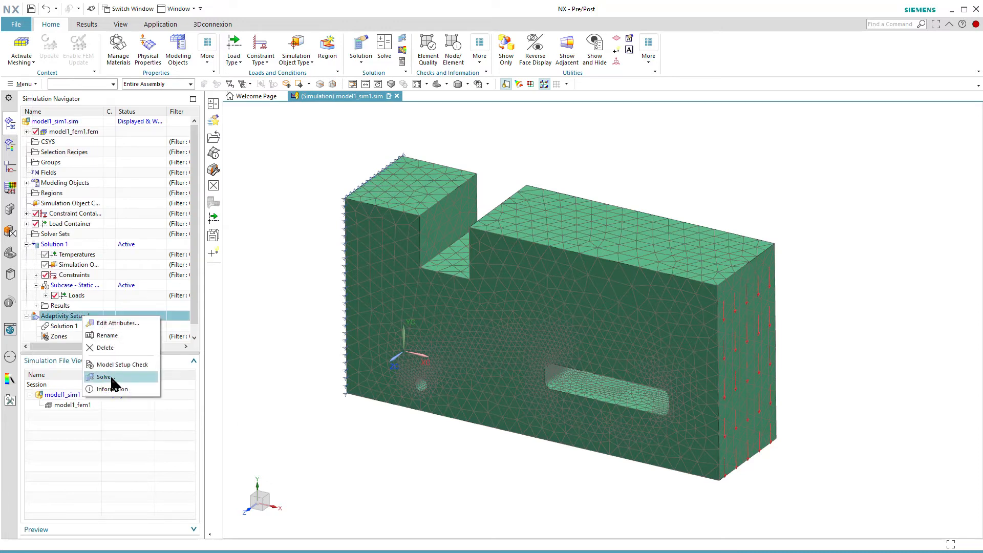
pyautogui.click(112, 377)
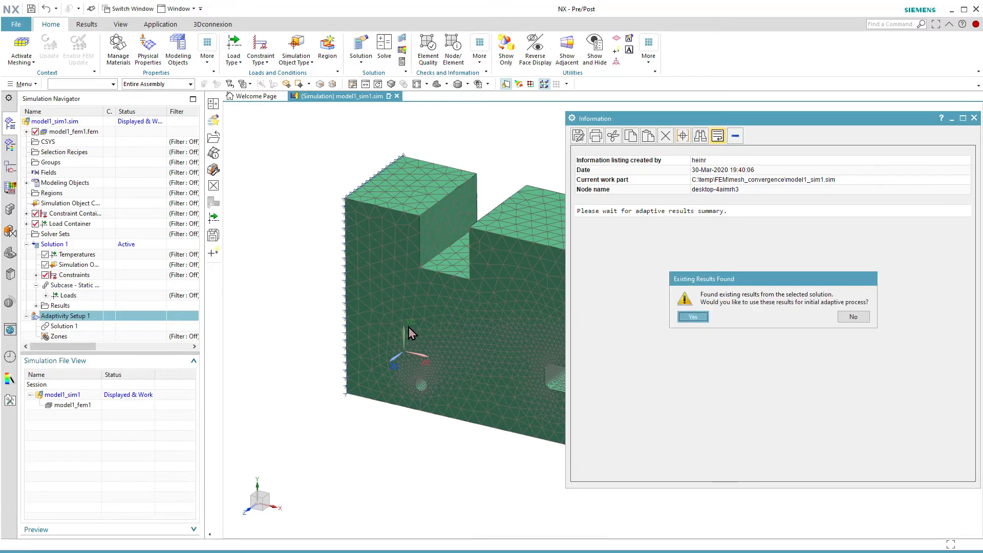
pyautogui.click(700, 315)
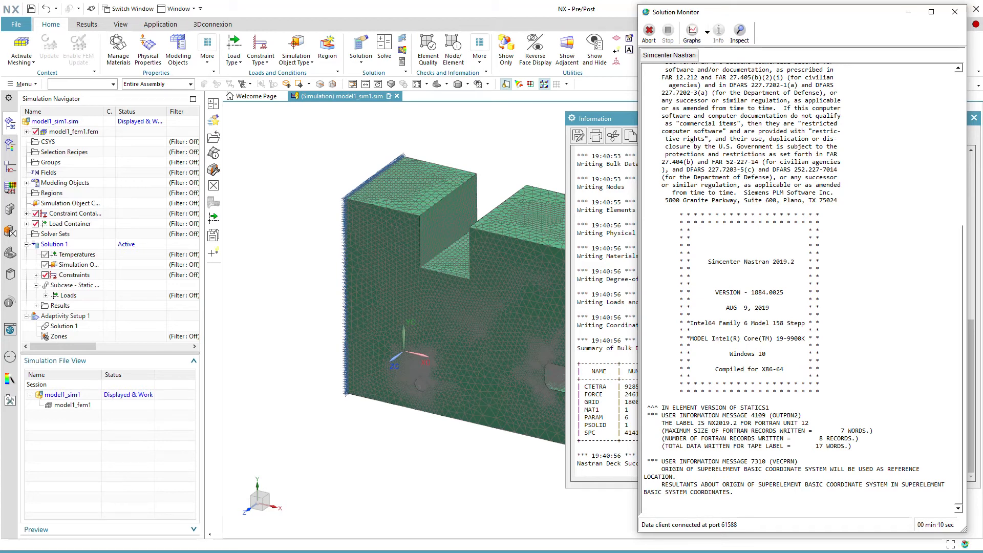
# Step: Check the CPU load in Task Manager during the solve, and decline the review of the solver messages
pyautogui.hotkey('ctrl', 'shift', 'Escape')
pyautogui.moveTo(926, 63); pyautogui.dragTo(195, 69)
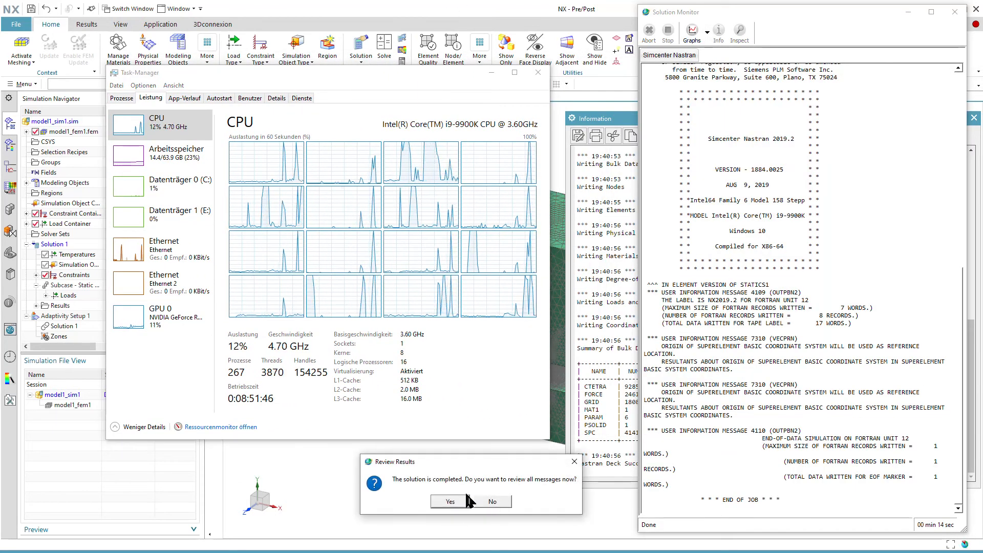
pyautogui.click(483, 497)
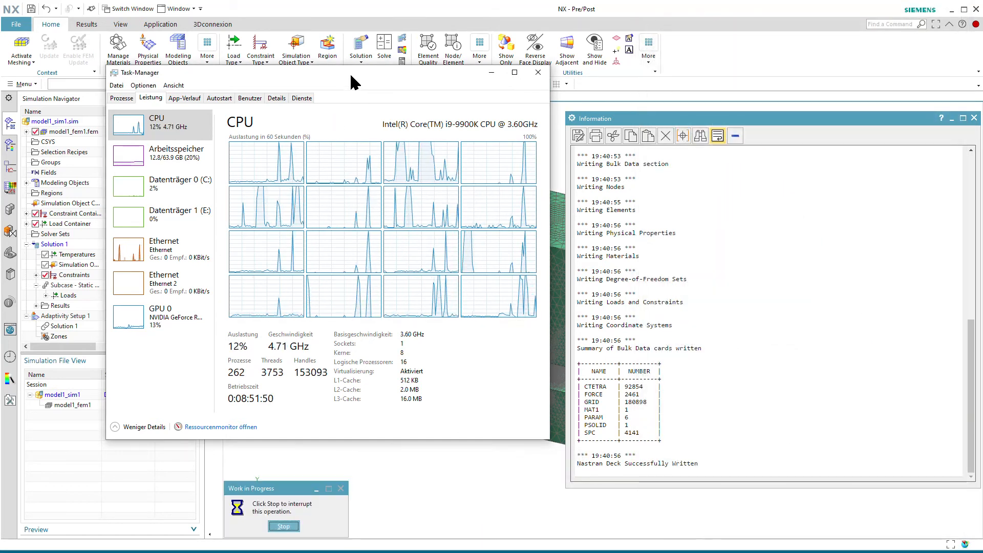
pyautogui.moveTo(358, 75); pyautogui.dragTo(982, 77)
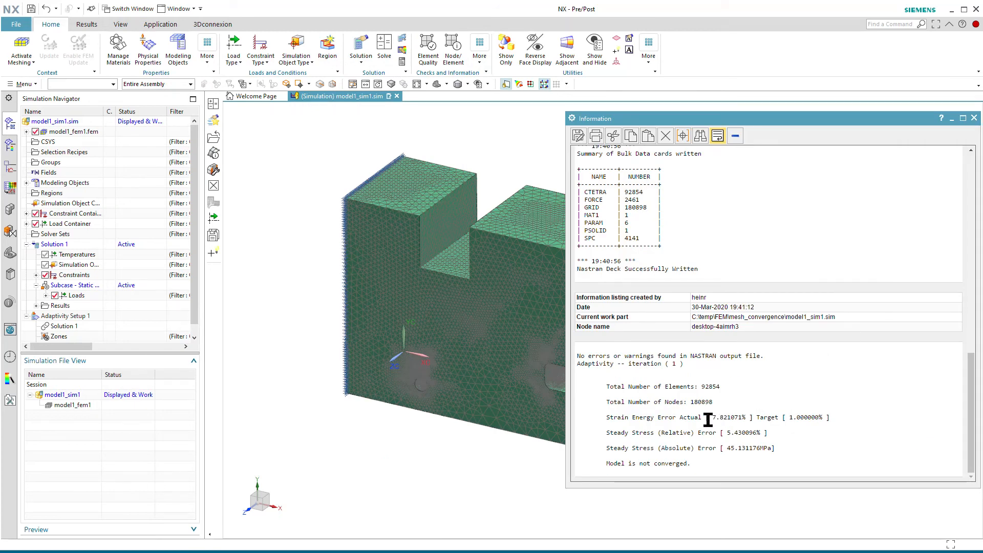
# Step: Read the strain energy error in the adaptivity report, close the report, and inspect the refined mesh on the whole model
pyautogui.moveTo(606, 419); pyautogui.dragTo(834, 420)
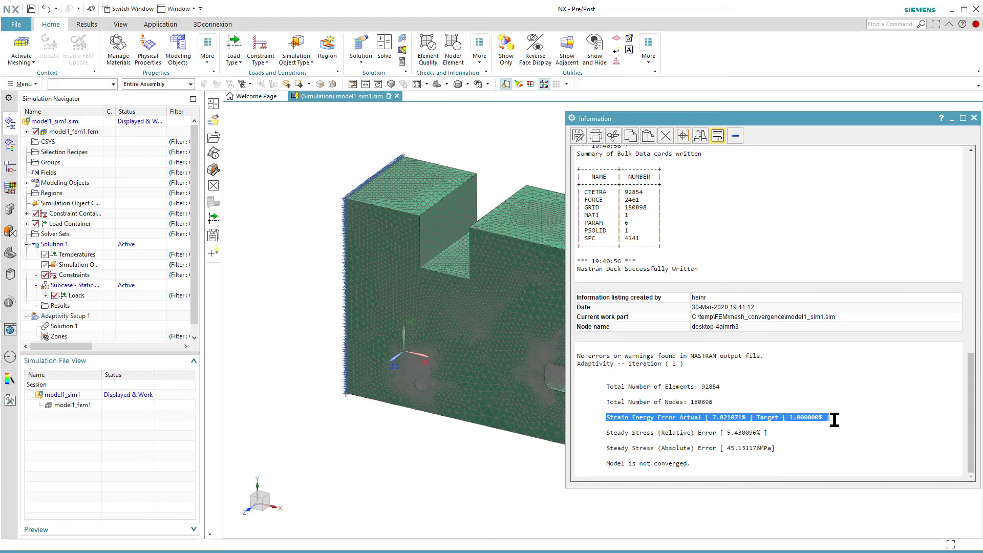
pyautogui.click(974, 117)
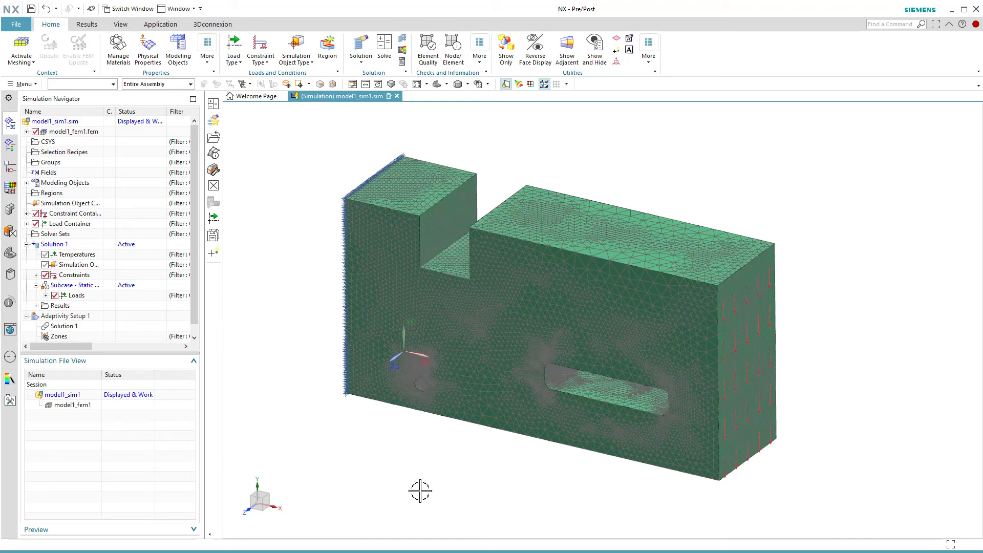
pyautogui.hotkey('ctrl', 'alt', 'f')
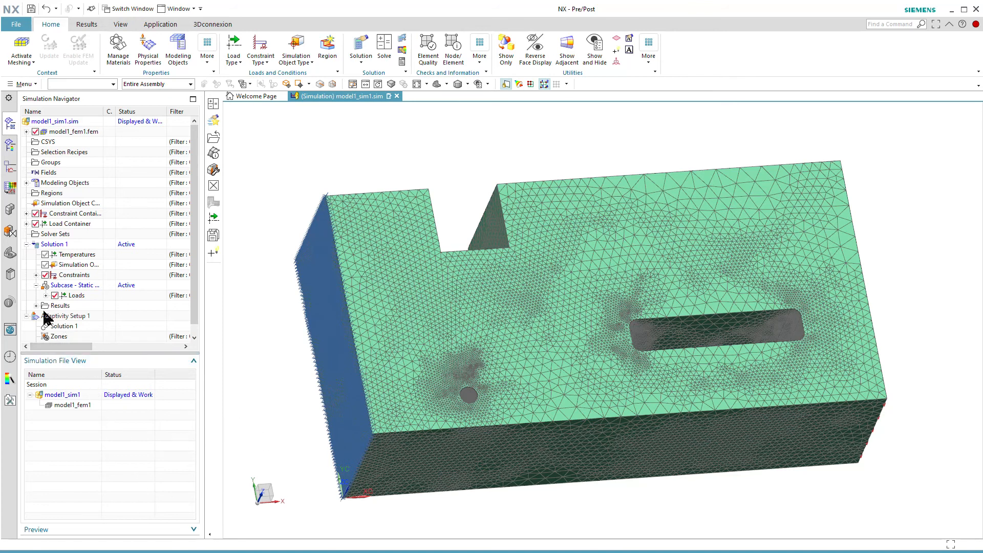
# Step: Open the results with the structural and adaptivity entries listed, and examine the element-nodal stress contour plot around the notch
pyautogui.doubleClick(73, 315)
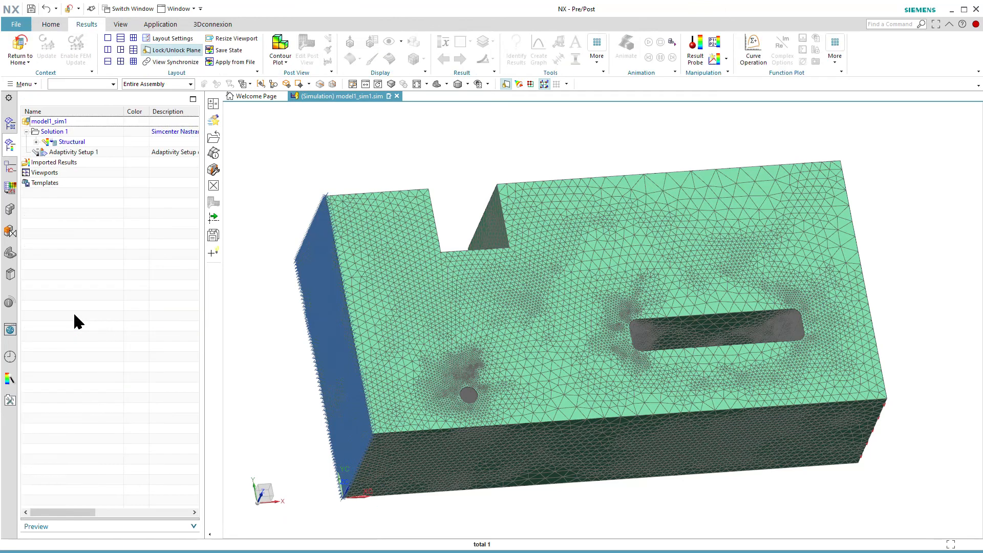
pyautogui.click(38, 141)
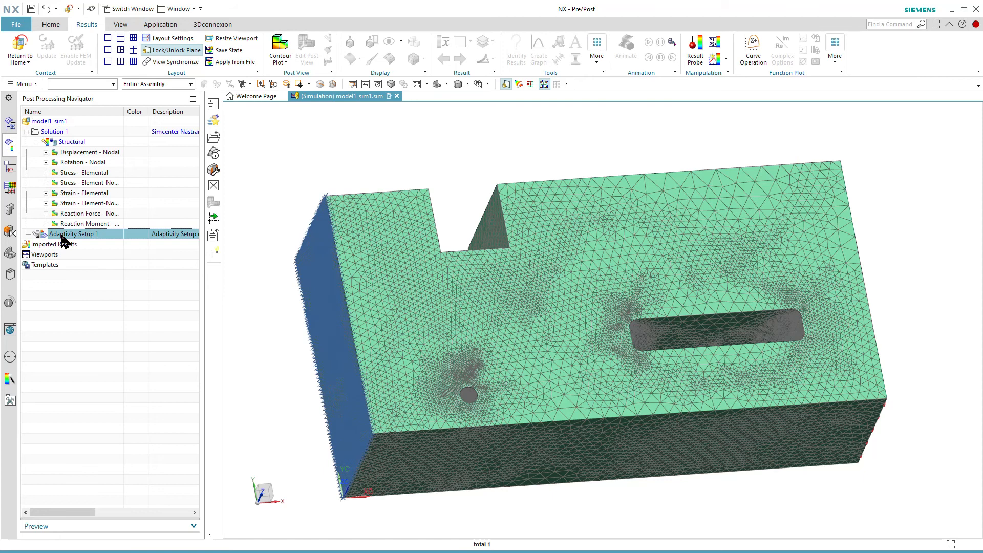
pyautogui.click(26, 235)
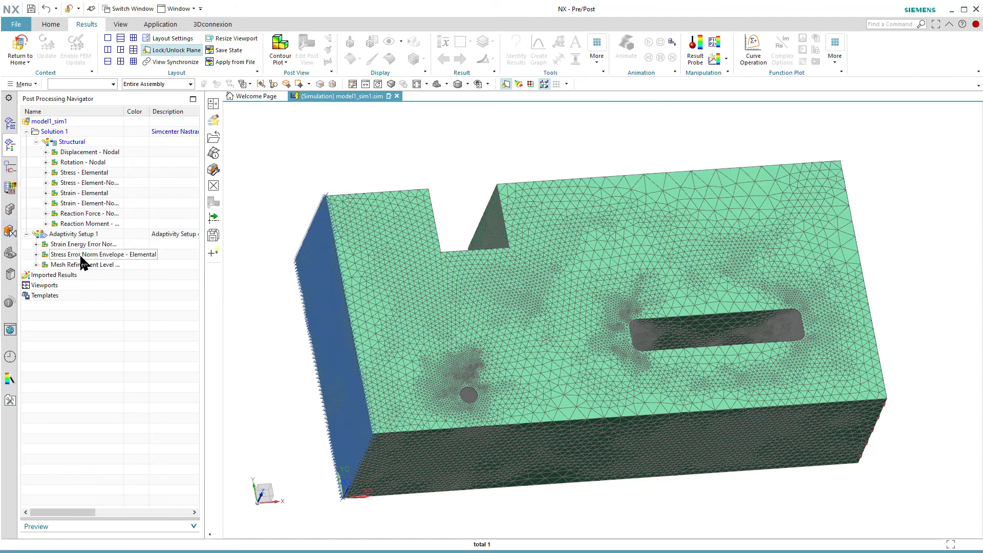
pyautogui.doubleClick(75, 174)
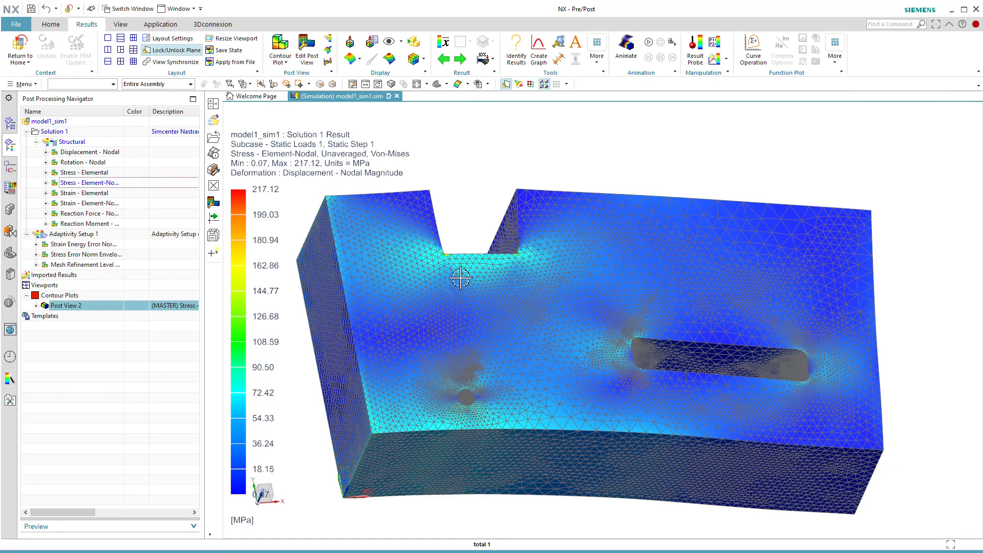
pyautogui.moveTo(459, 227); pyautogui.dragTo(468, 261, button='middle')
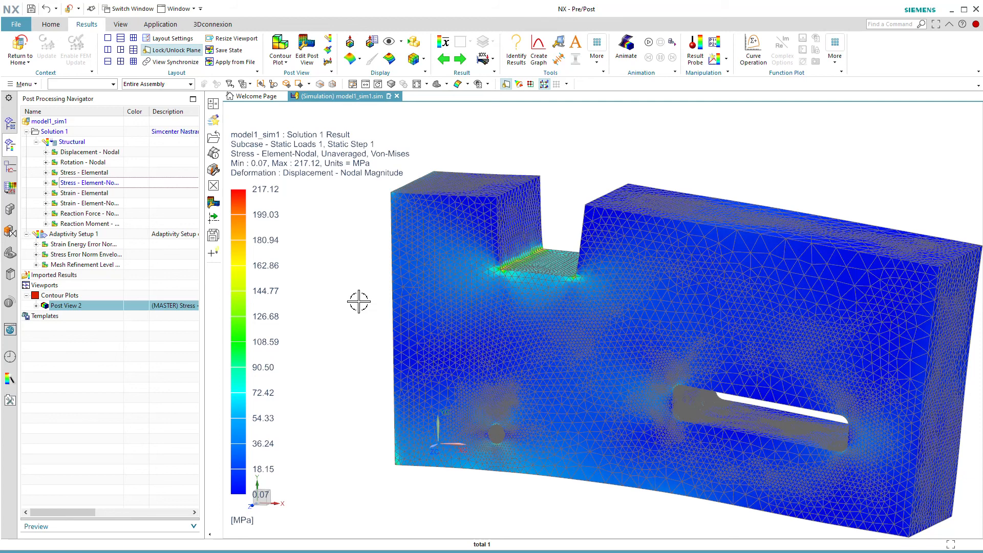
# Step: Examine the adaptivity plots of stress error norm, strain energy error norm and mesh refinement level, and return to the simulation model
pyautogui.doubleClick(73, 255)
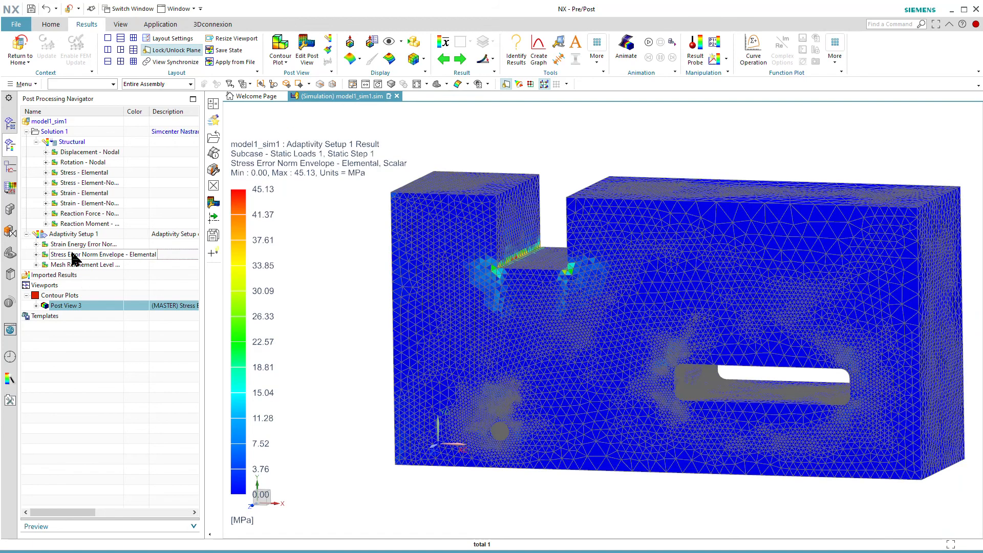
pyautogui.doubleClick(76, 247)
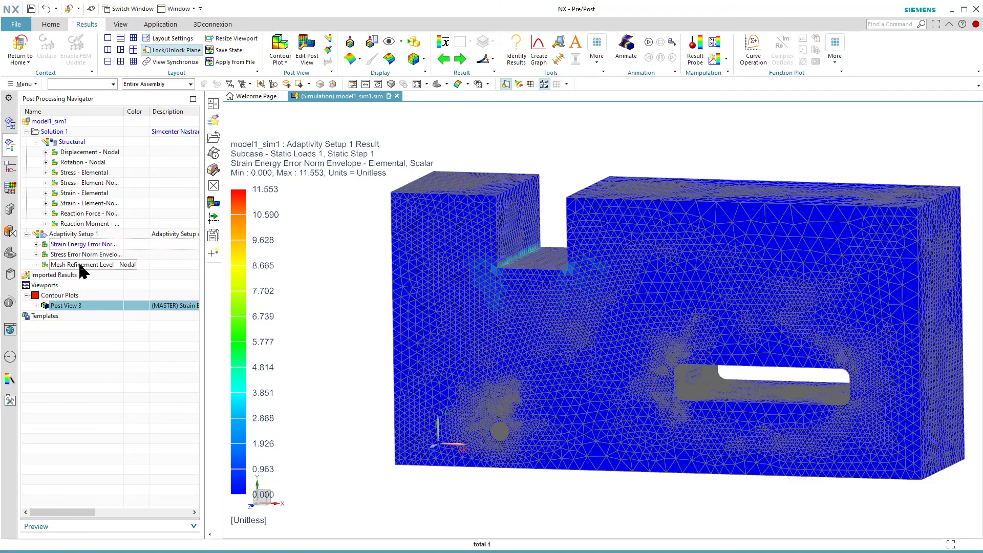
pyautogui.doubleClick(80, 265)
pyautogui.moveTo(373, 331); pyautogui.dragTo(401, 362, button='middle')
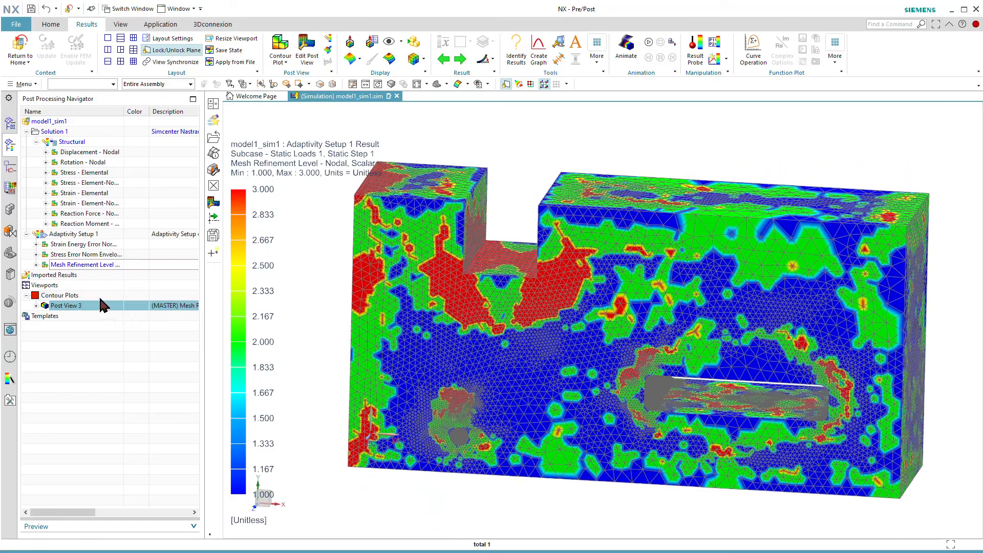
pyautogui.click(20, 49)
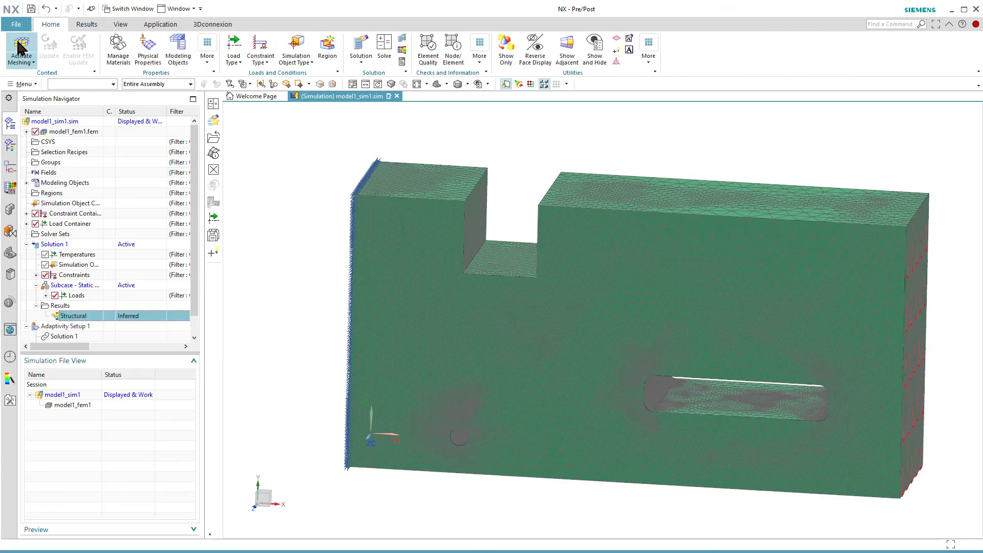
# Step: Look through the new solution process types for model1_sim1.sim and the commands available for Adaptivity Setup 1
pyautogui.click(66, 122)
pyautogui.rightClick(66, 125)
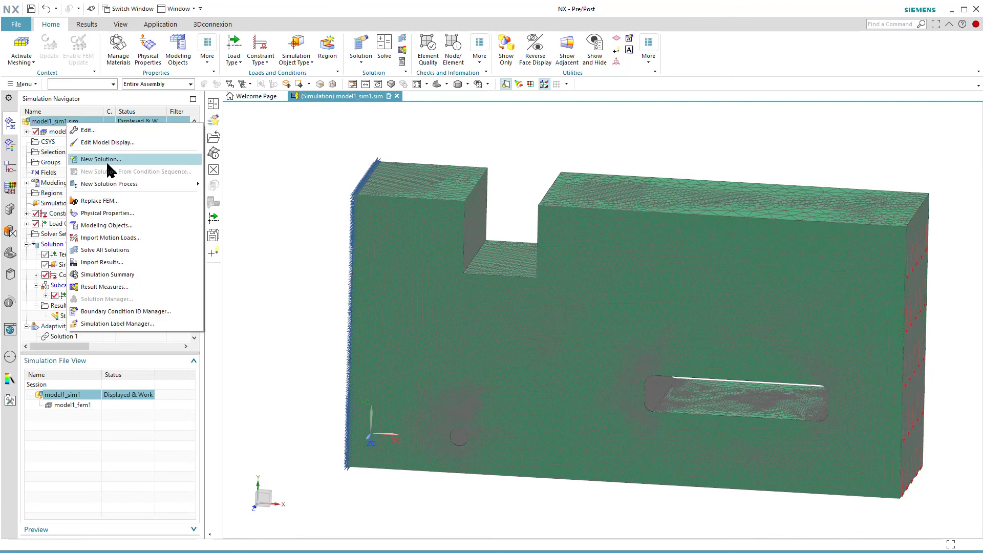
pyautogui.moveTo(117, 183)
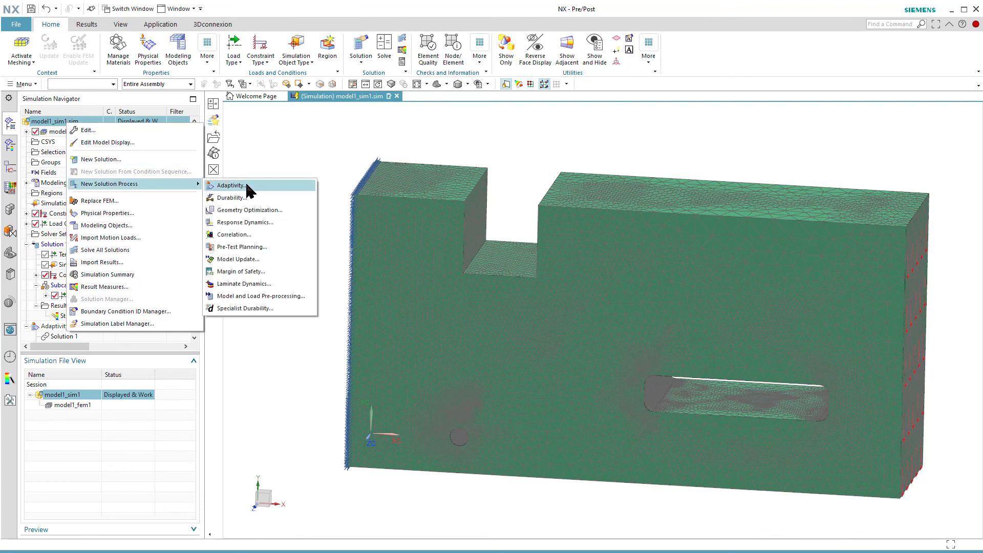
pyautogui.moveTo(123, 353); pyautogui.dragTo(121, 416)
pyautogui.click(70, 326)
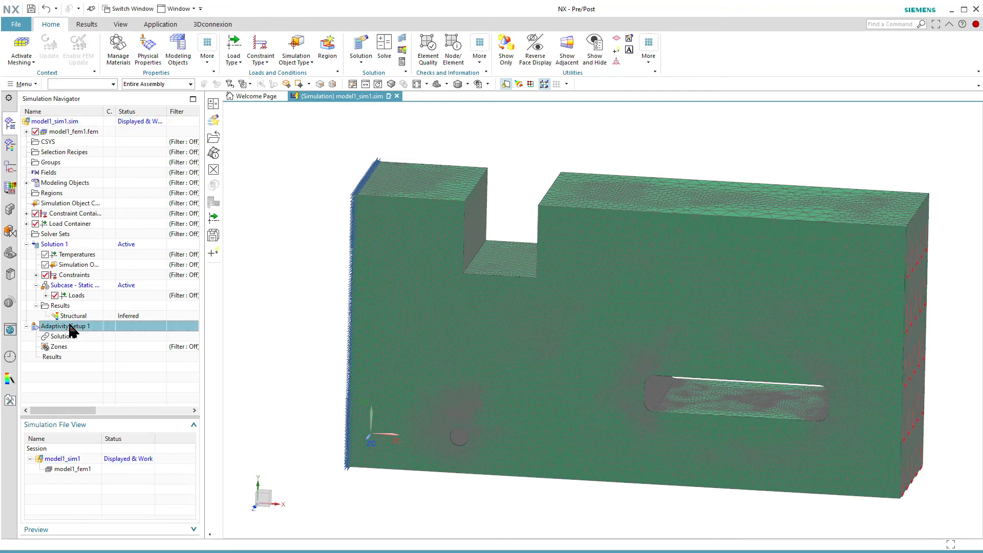
pyautogui.rightClick(70, 329)
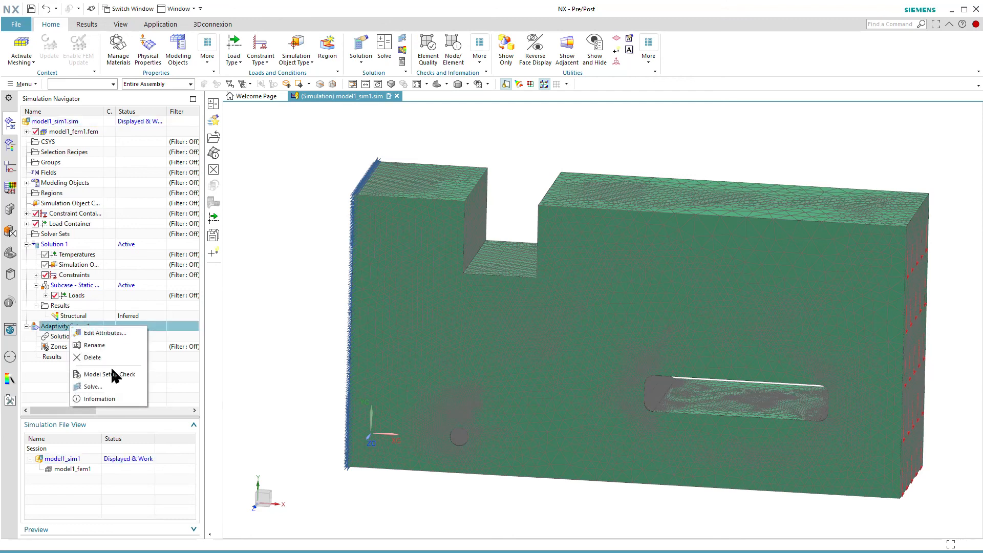